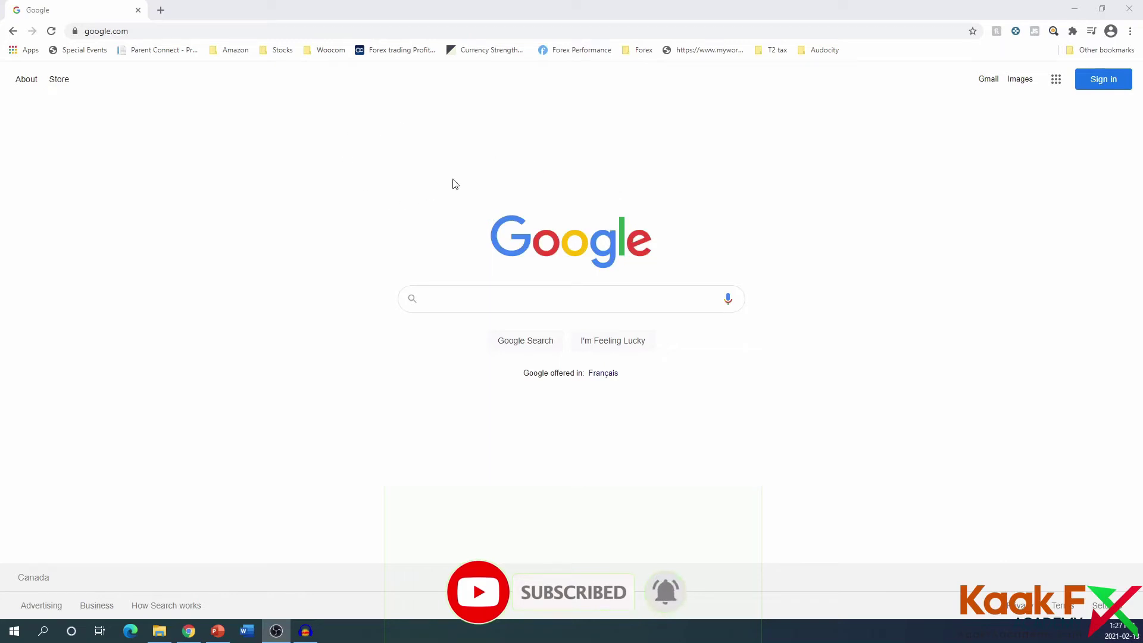
Go to oanda.com from the browser address bar.
left_click(284, 31)
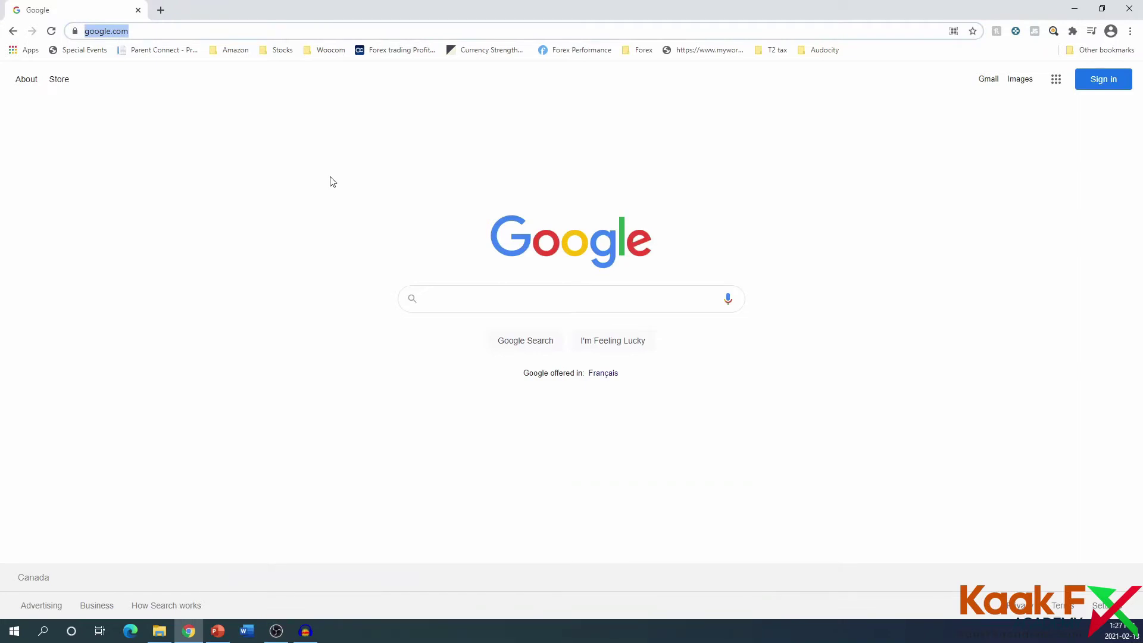
type("oanda")
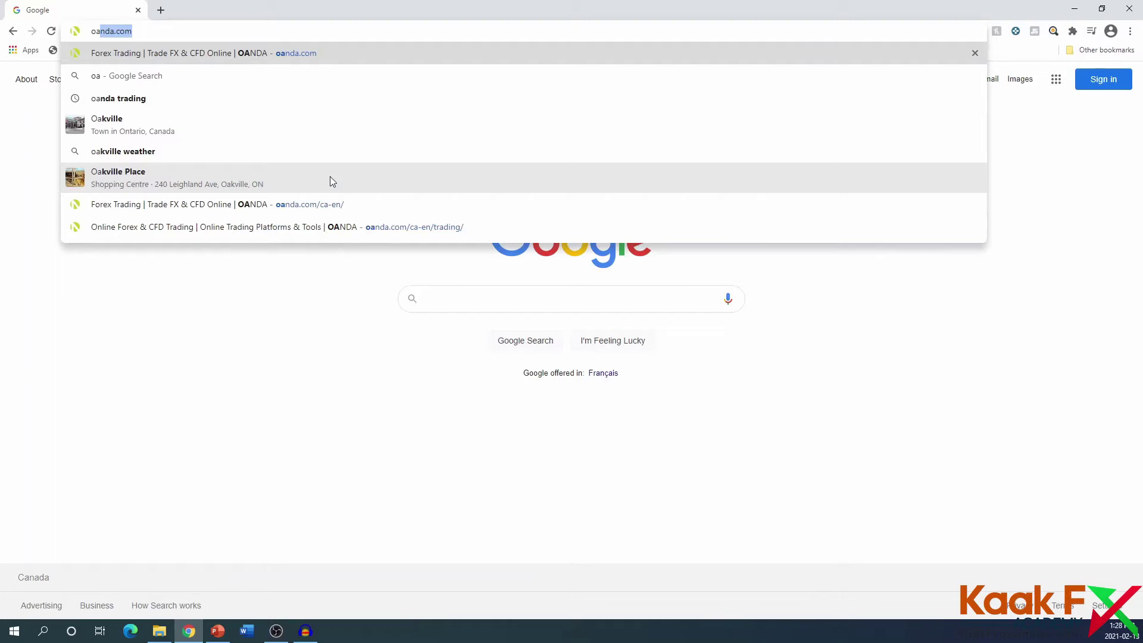
key("Return")
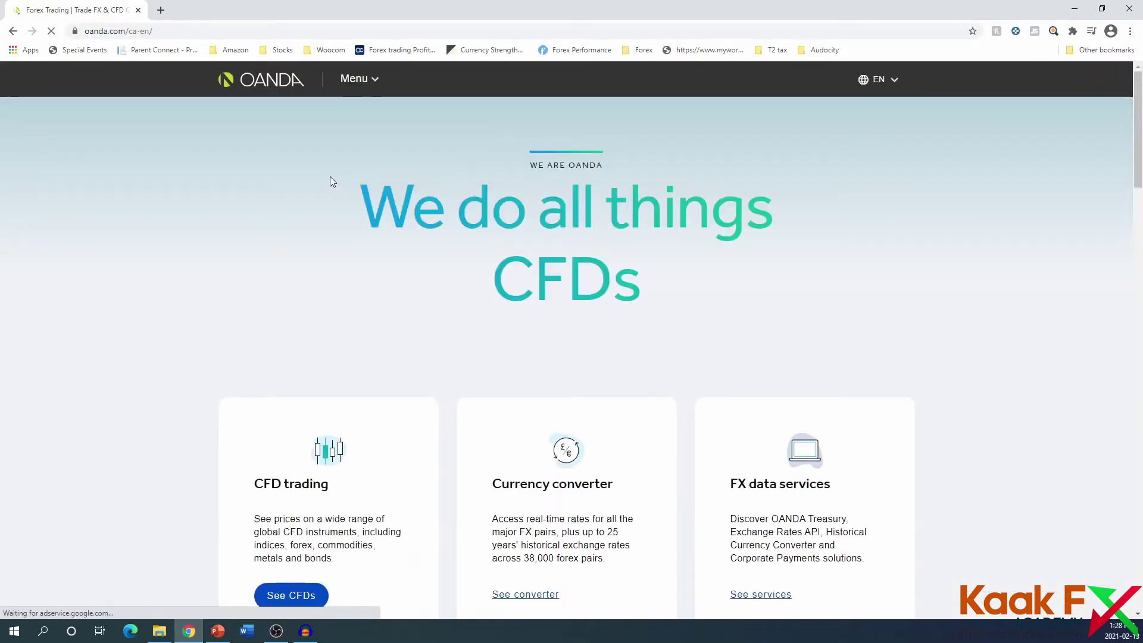
Open the CFD trading section's overview page on the OANDA site.
scroll(121, 273, "down", 1)
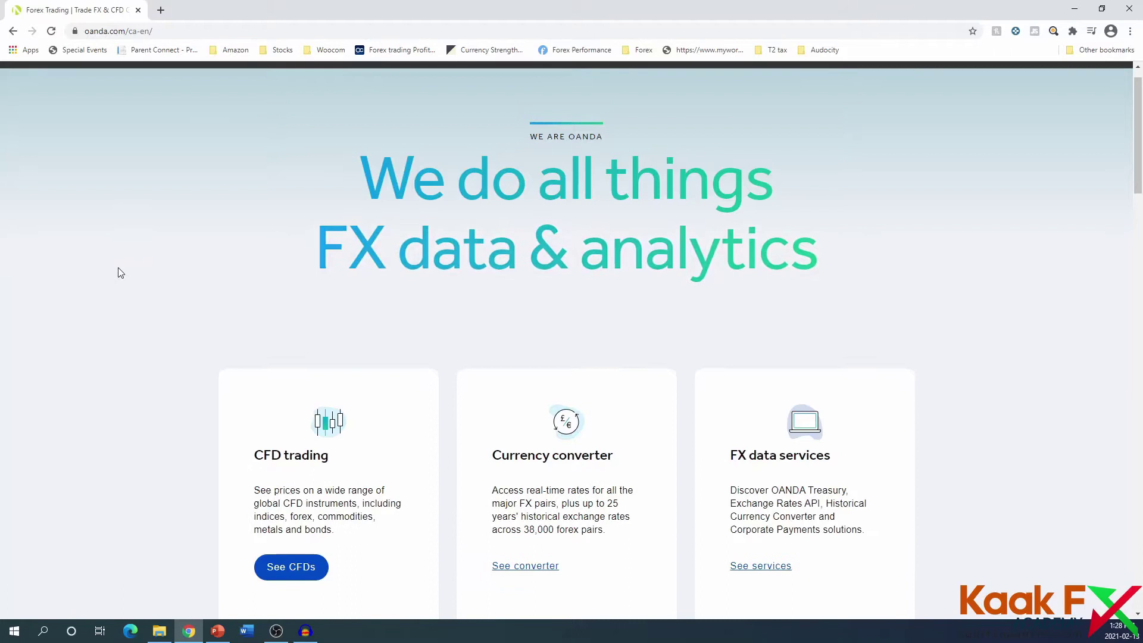
scroll(121, 272, "down", 3)
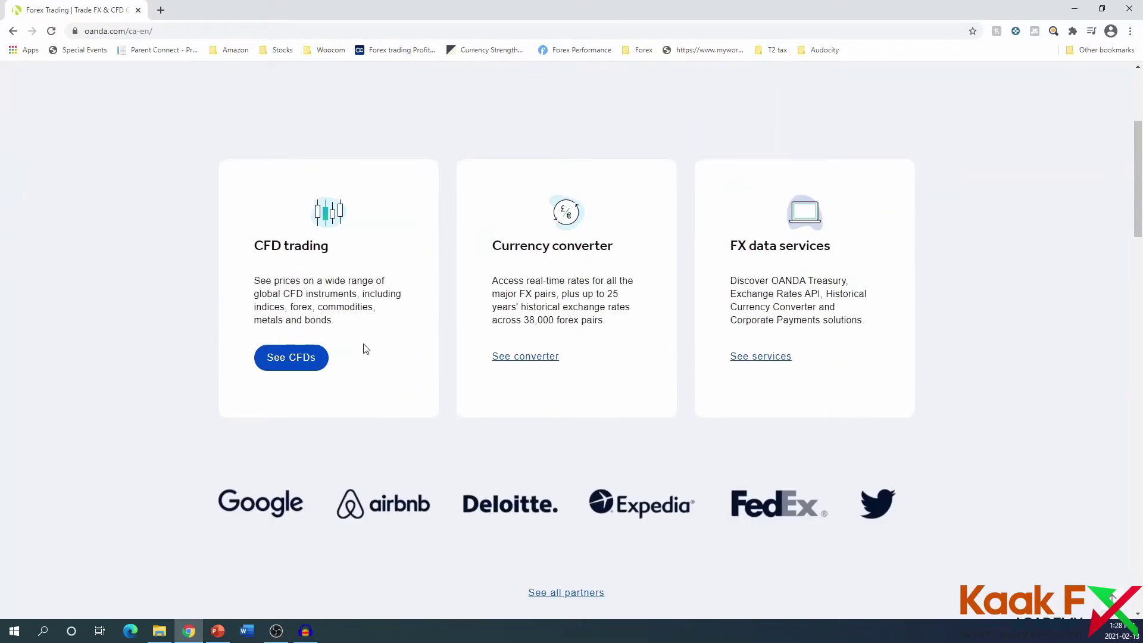
left_click(307, 365)
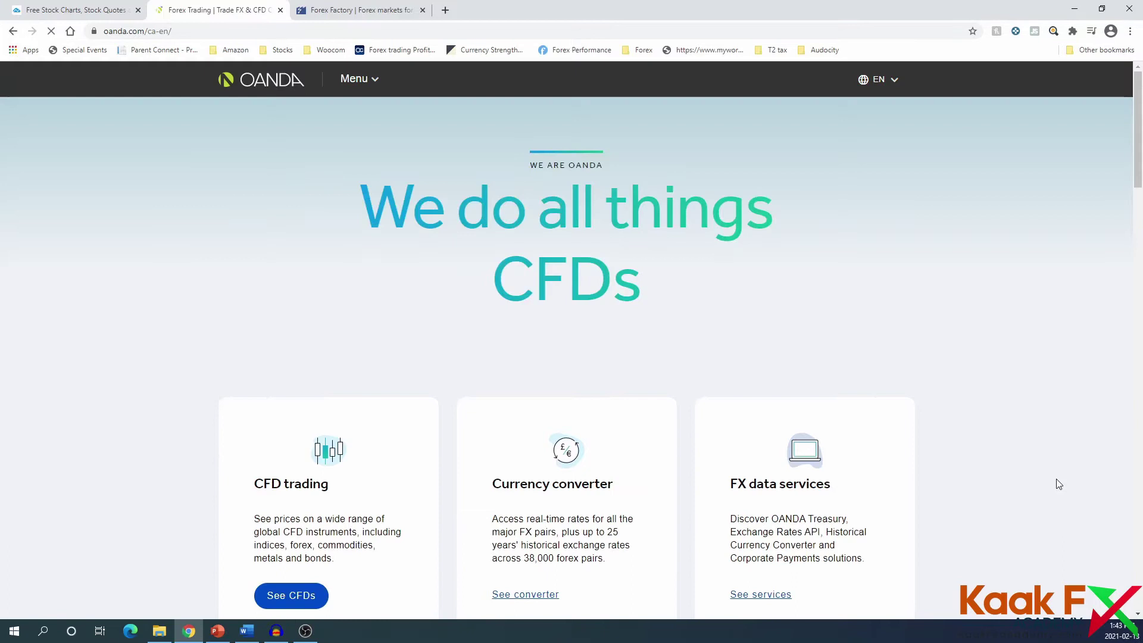
scroll(337, 337, "down", 4)
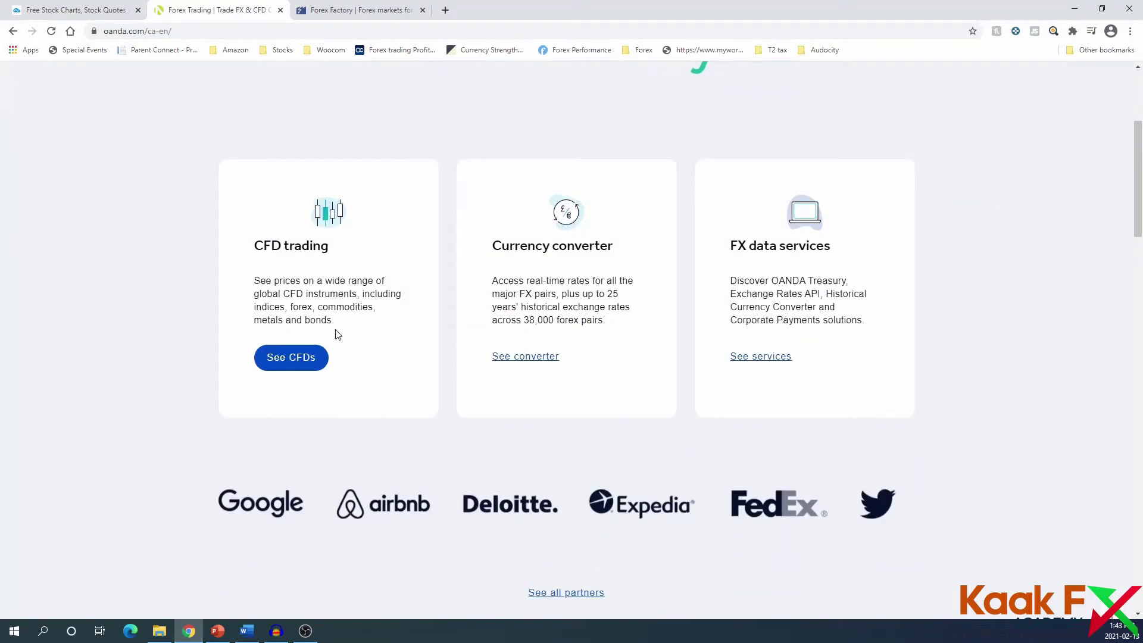
left_click(305, 369)
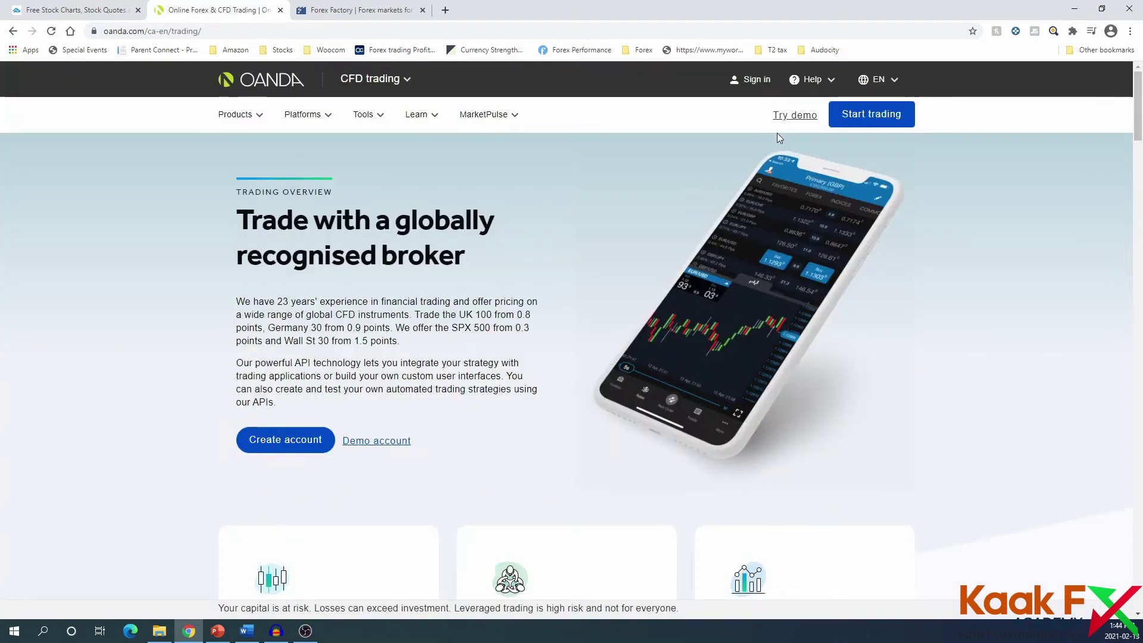
Start a demo account application with Canada as the country of residence.
left_click(794, 121)
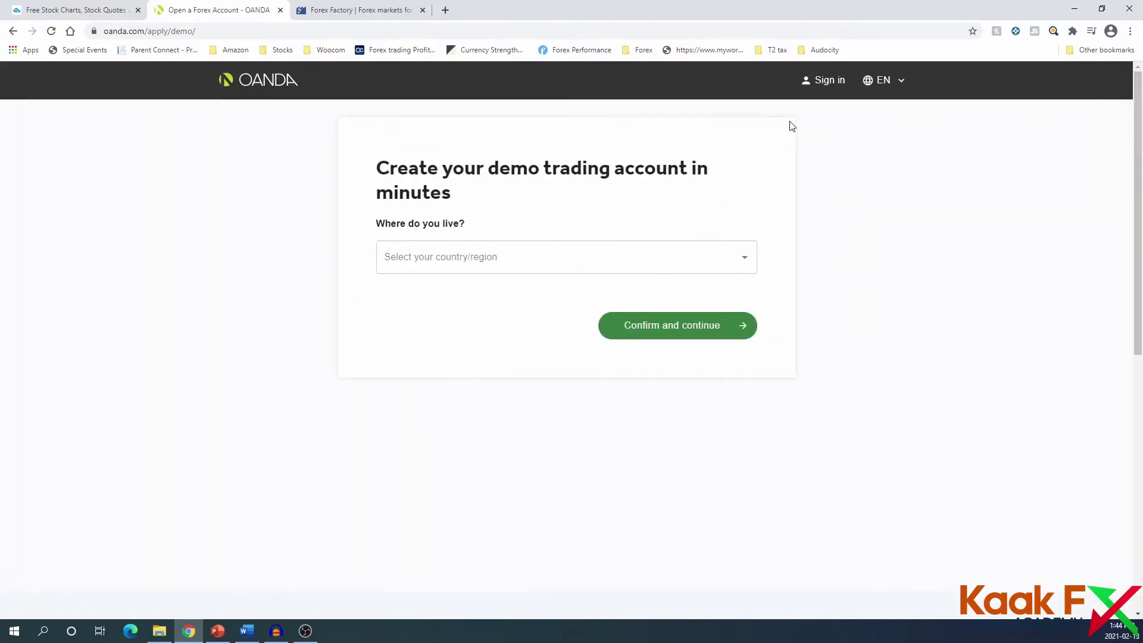
left_click(745, 260)
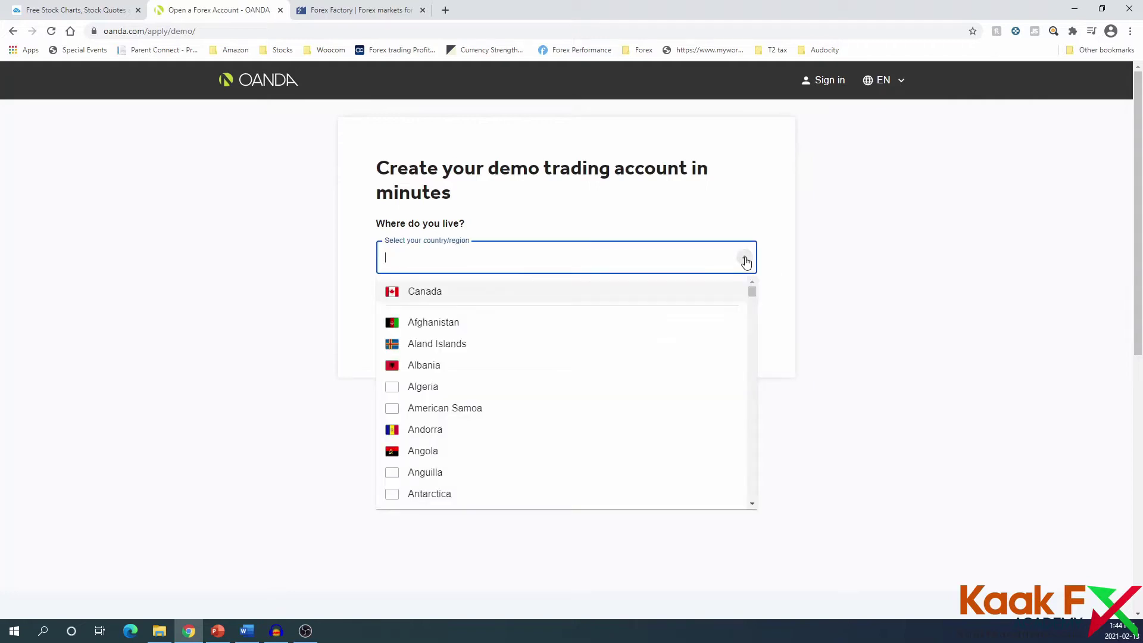
left_click(414, 299)
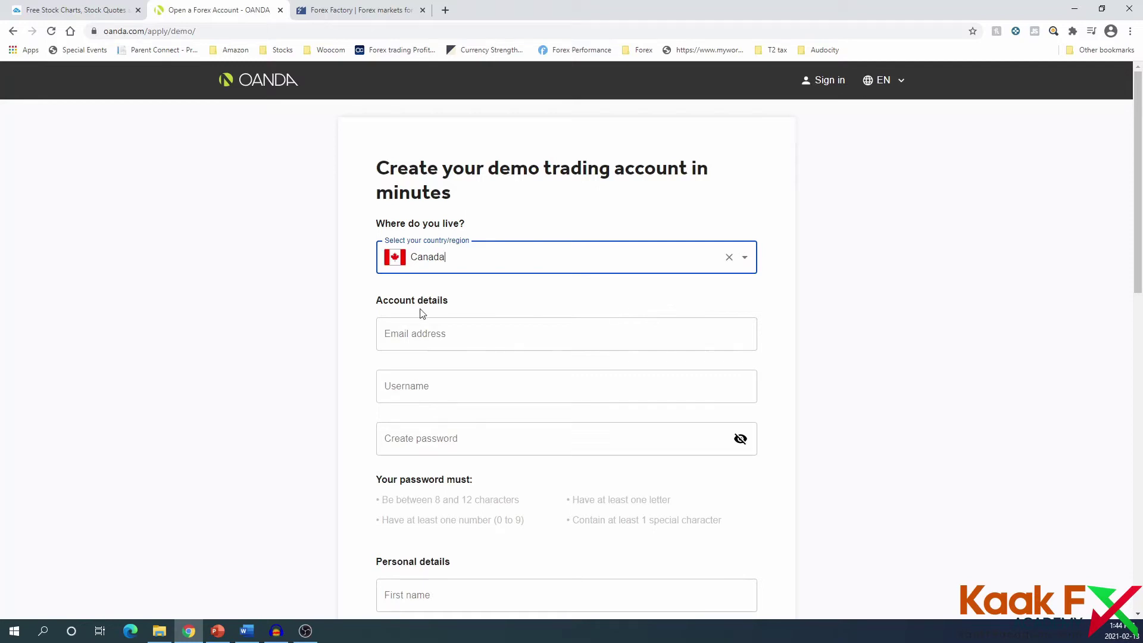
scroll(513, 335, "down", 6)
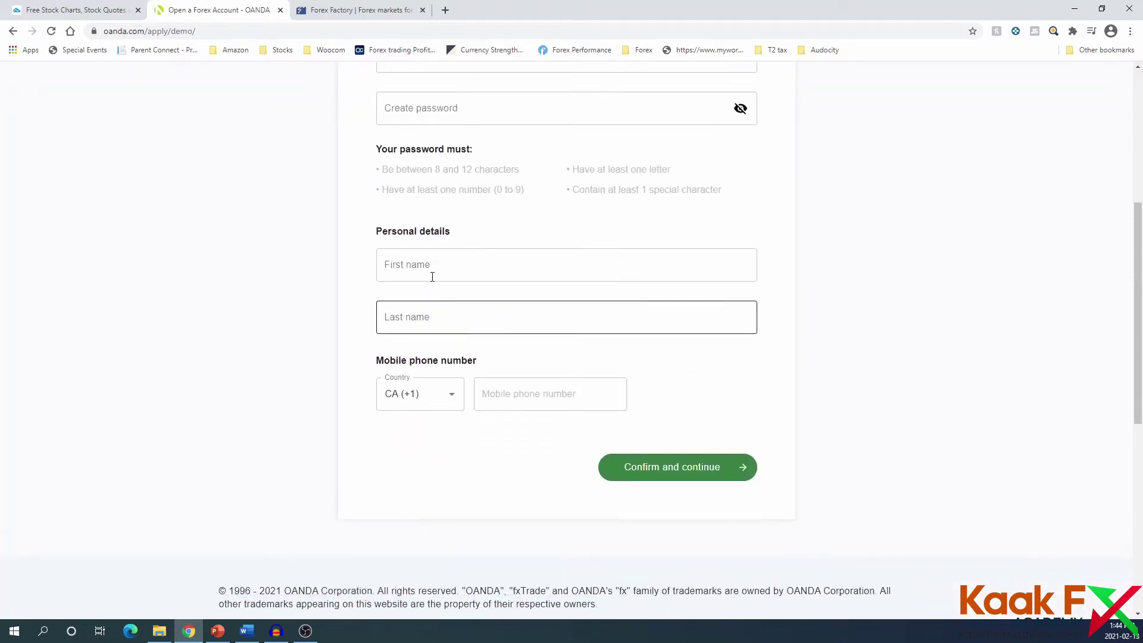
scroll(431, 275, "up", 5)
scroll(446, 325, "down", 2)
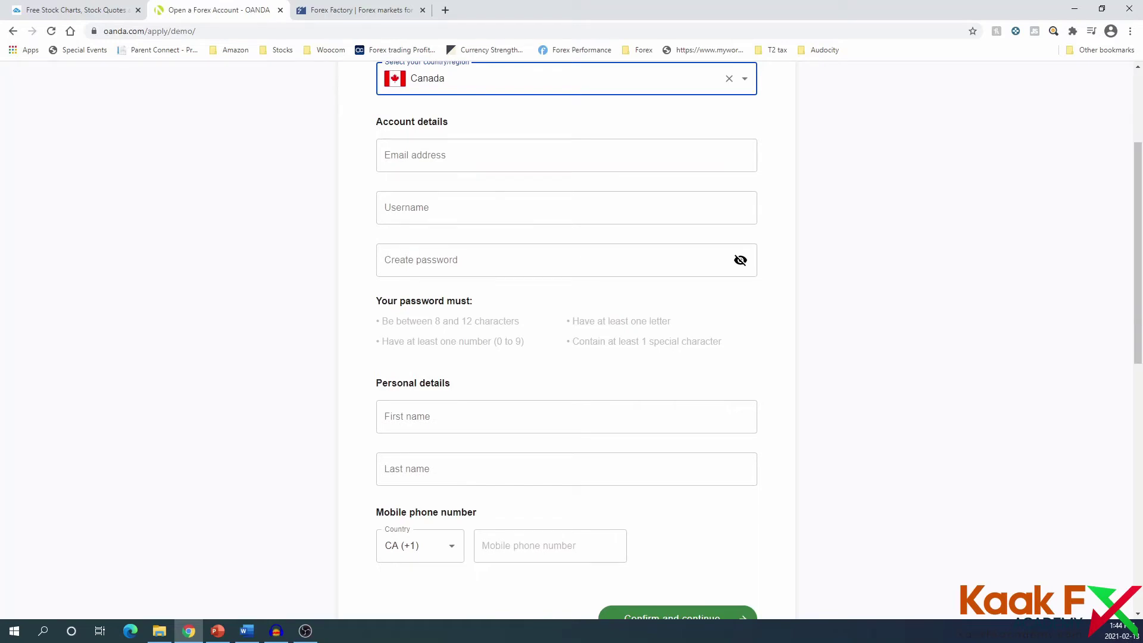
key("alt+Tab")
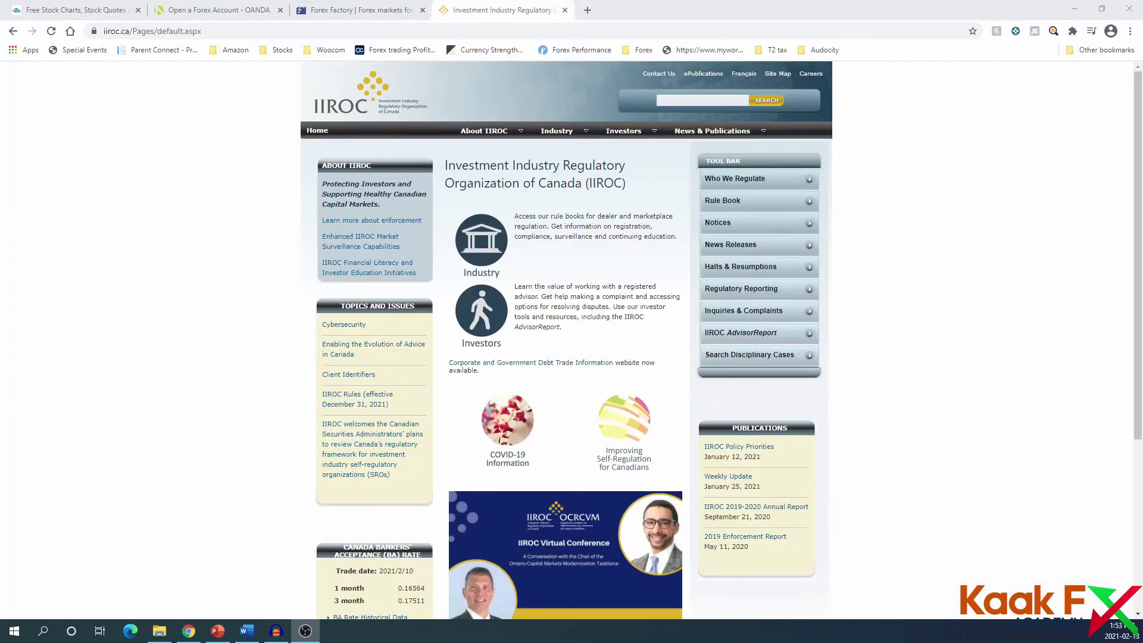
key("alt+Tab")
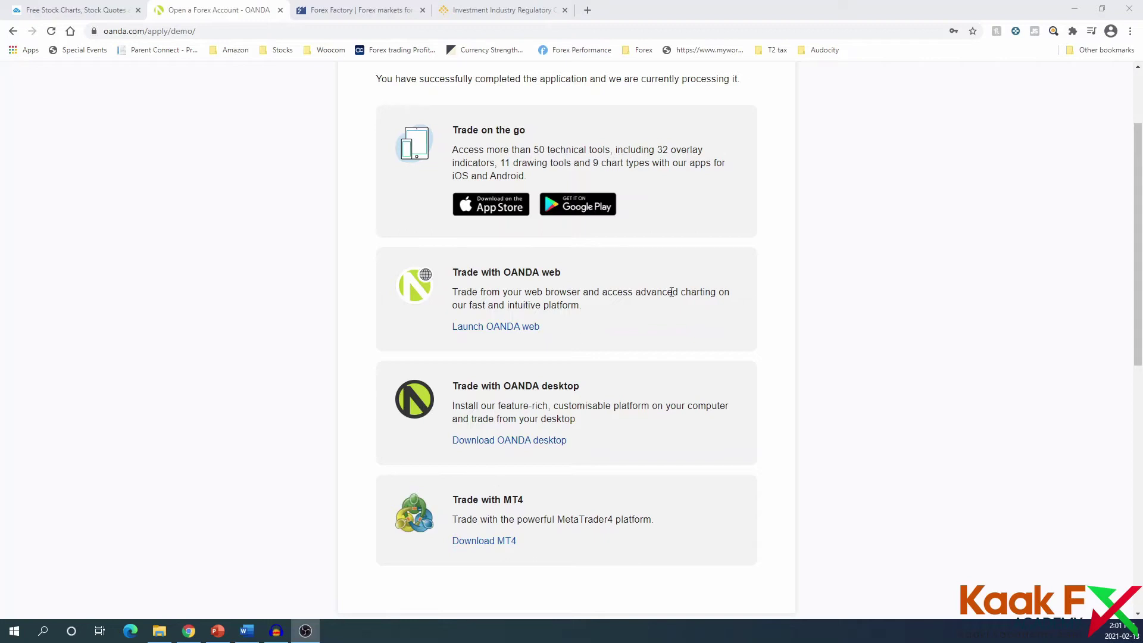
Download the MT4 installer oanda4setup (1).exe from the Trade with MT4 section.
scroll(672, 334, "up", 2)
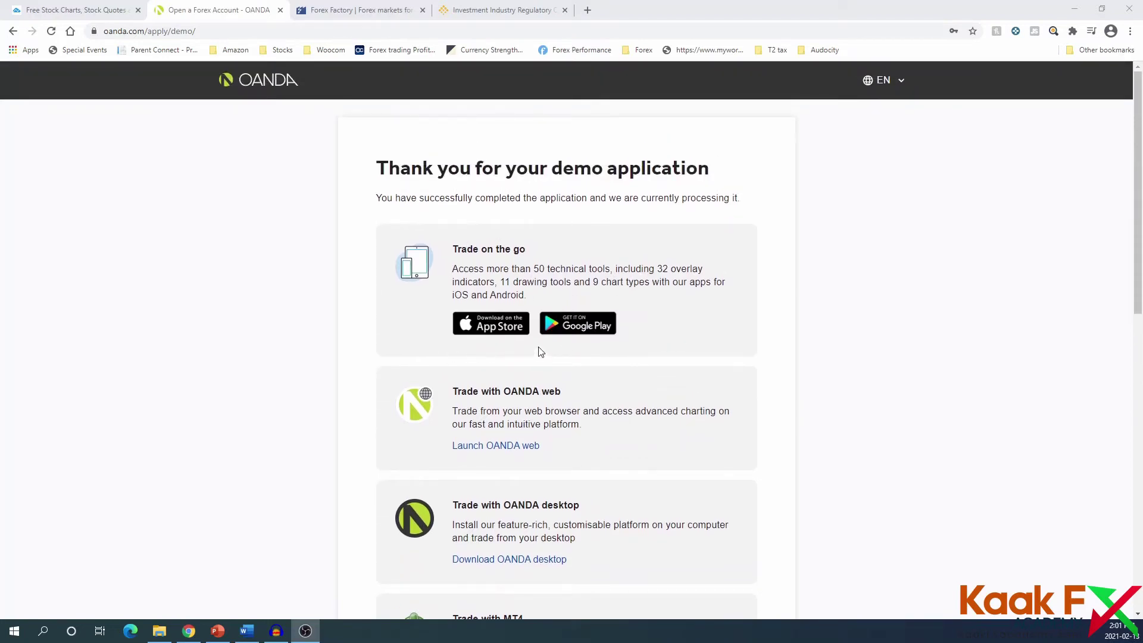
scroll(576, 390, "down", 4)
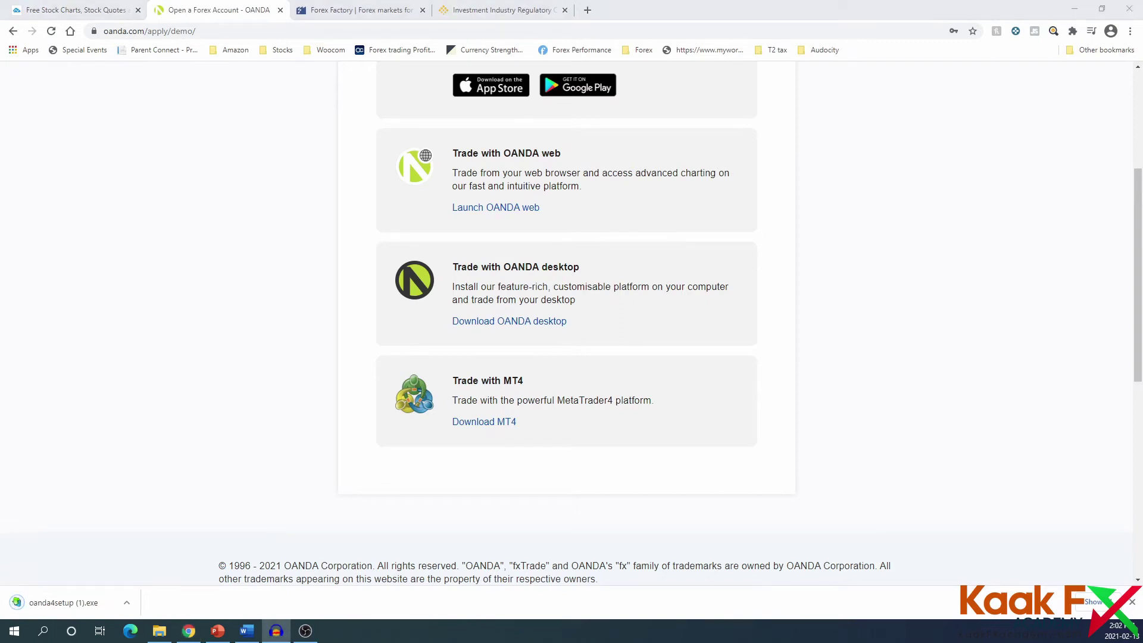
left_click(492, 425)
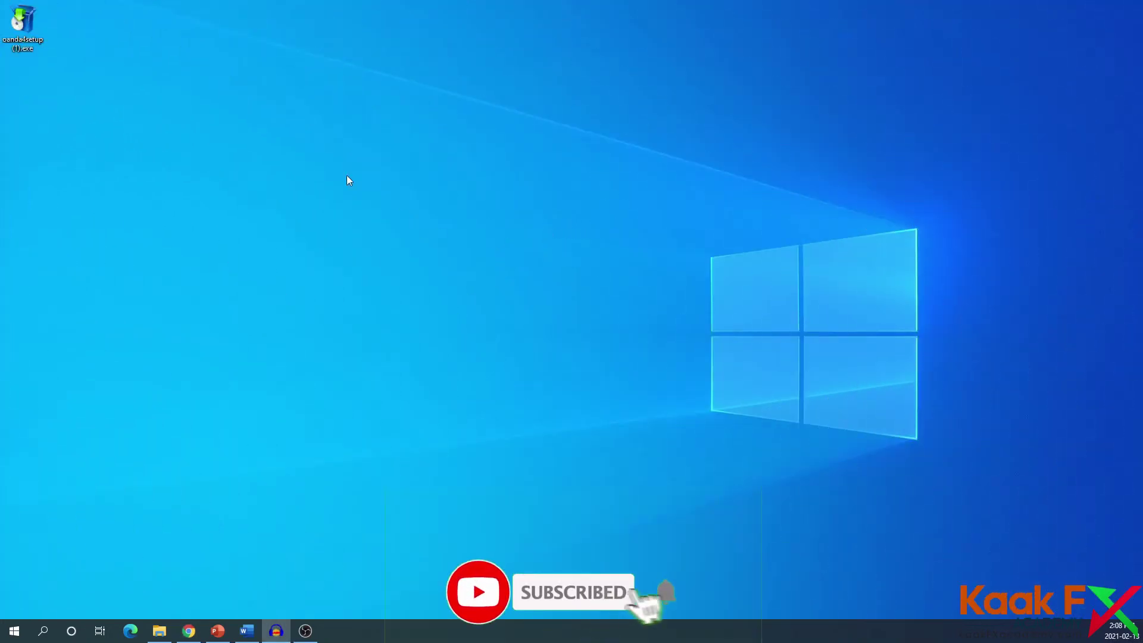
Run oanda4setup (1).exe and accept the licence to install OANDA MetaTrader 4.
double_click(26, 30)
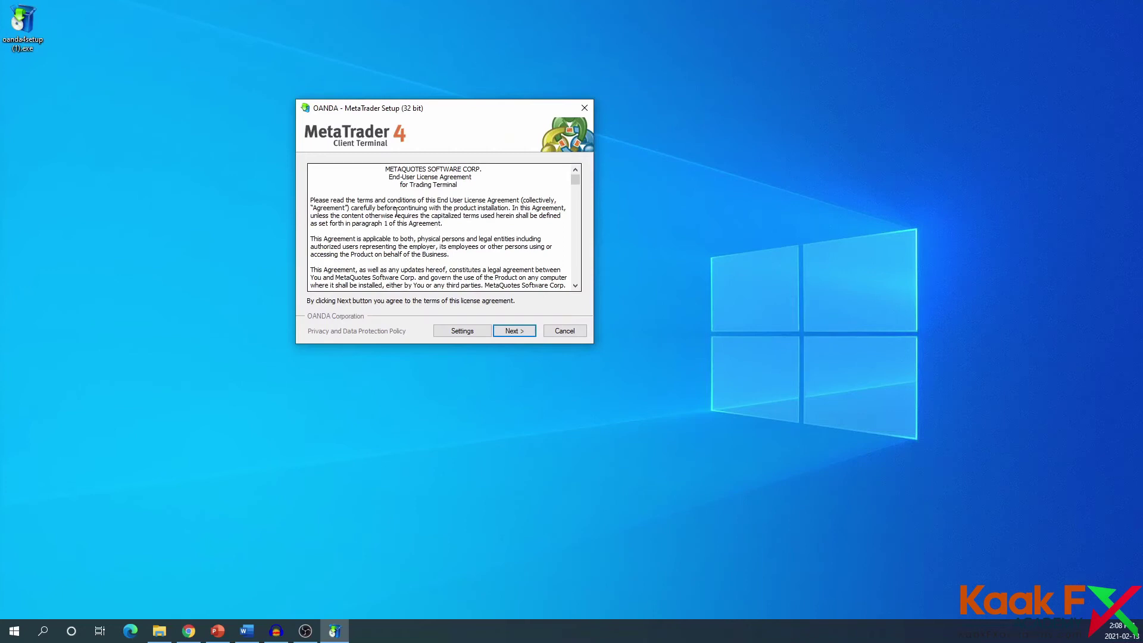
left_click(514, 331)
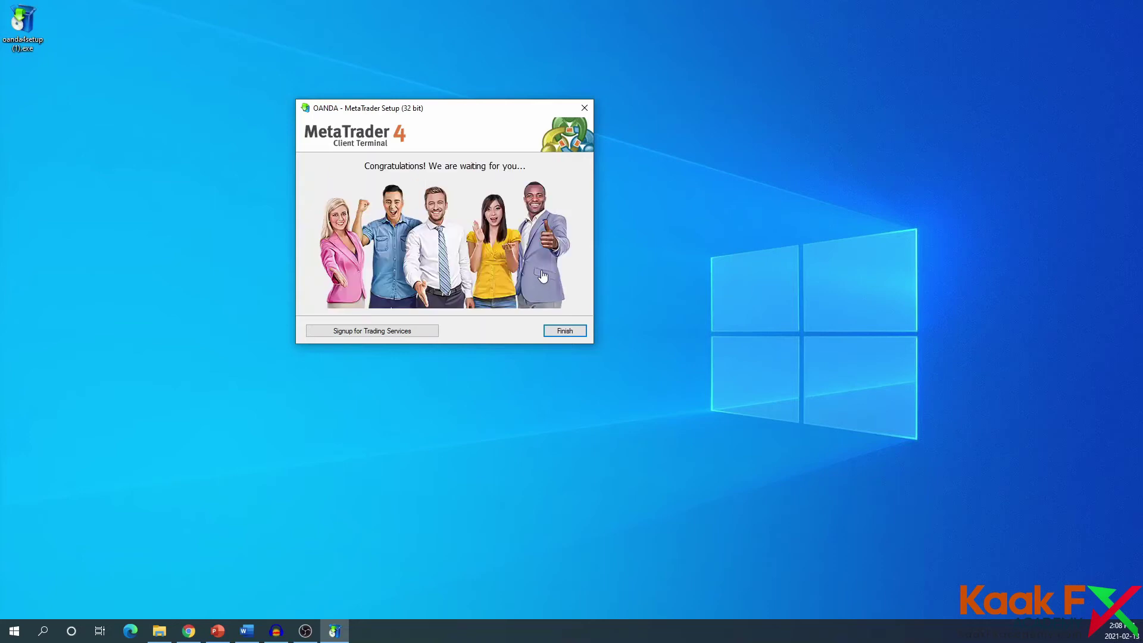
Finish the setup wizard and leave the MQL5 registration page that opens in Chrome.
left_click(565, 331)
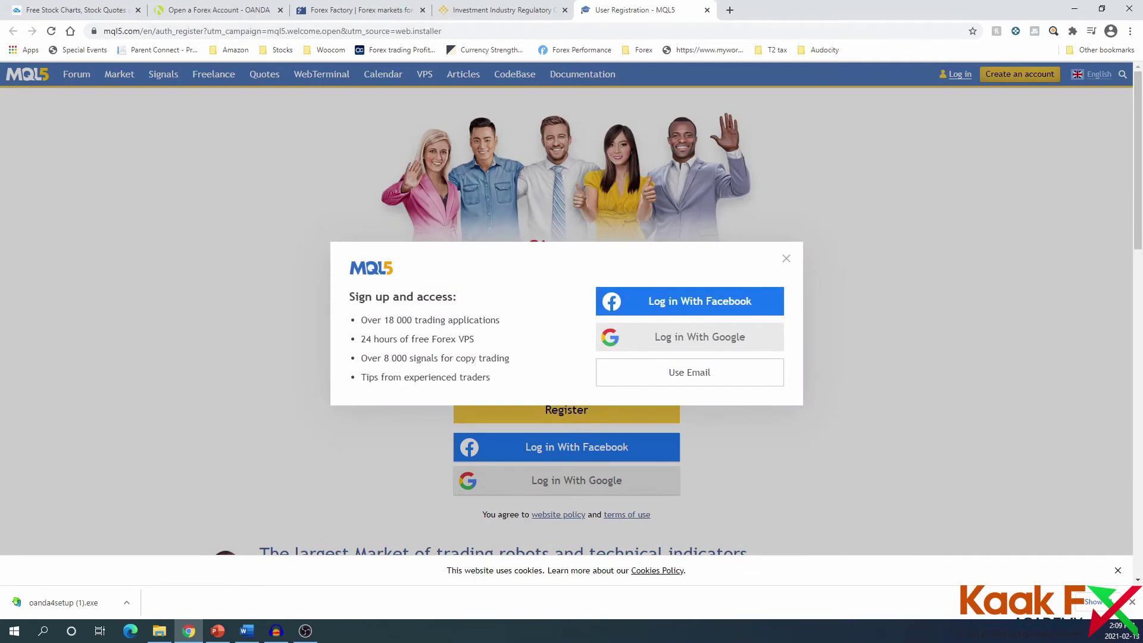
key("alt+Tab")
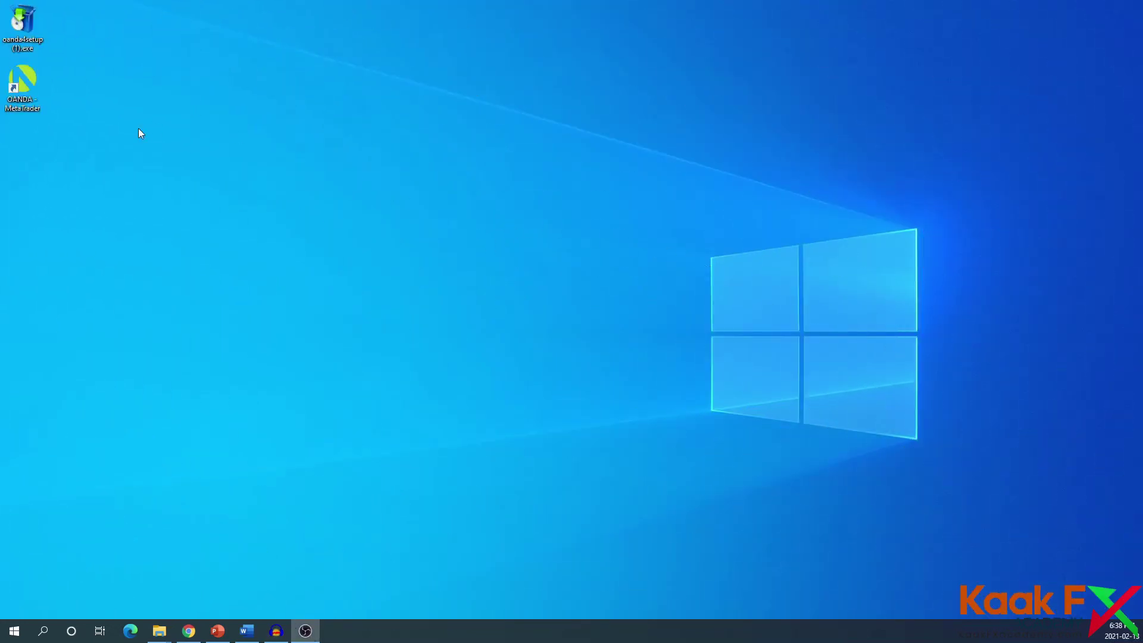
Launch OANDA MetaTrader 4 from its desktop shortcut.
double_click(25, 87)
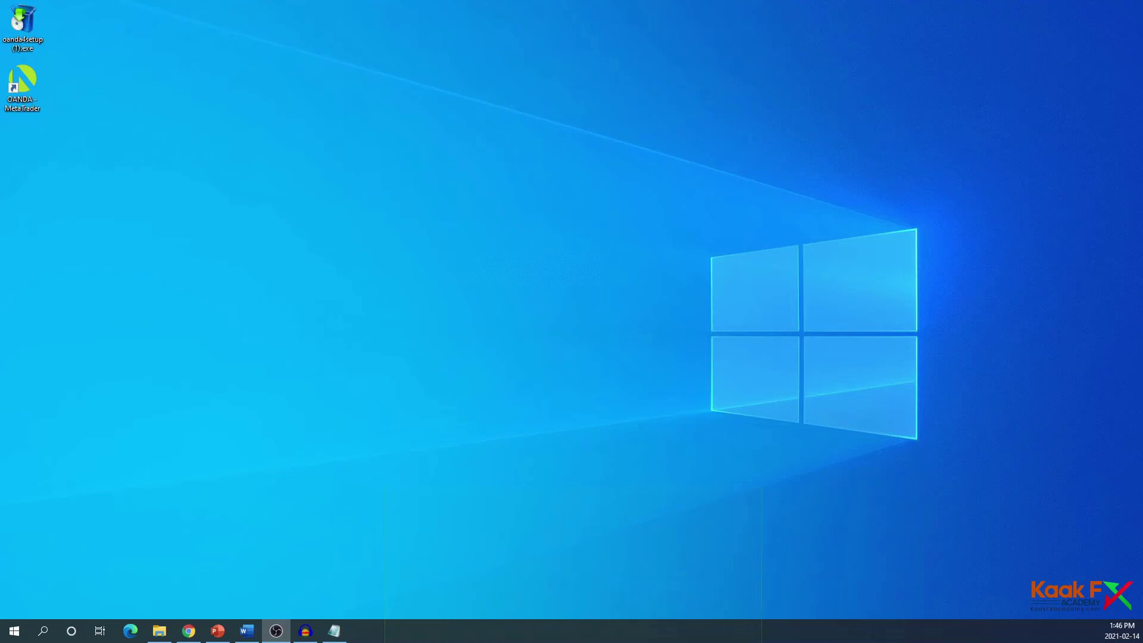
left_click(28, 89)
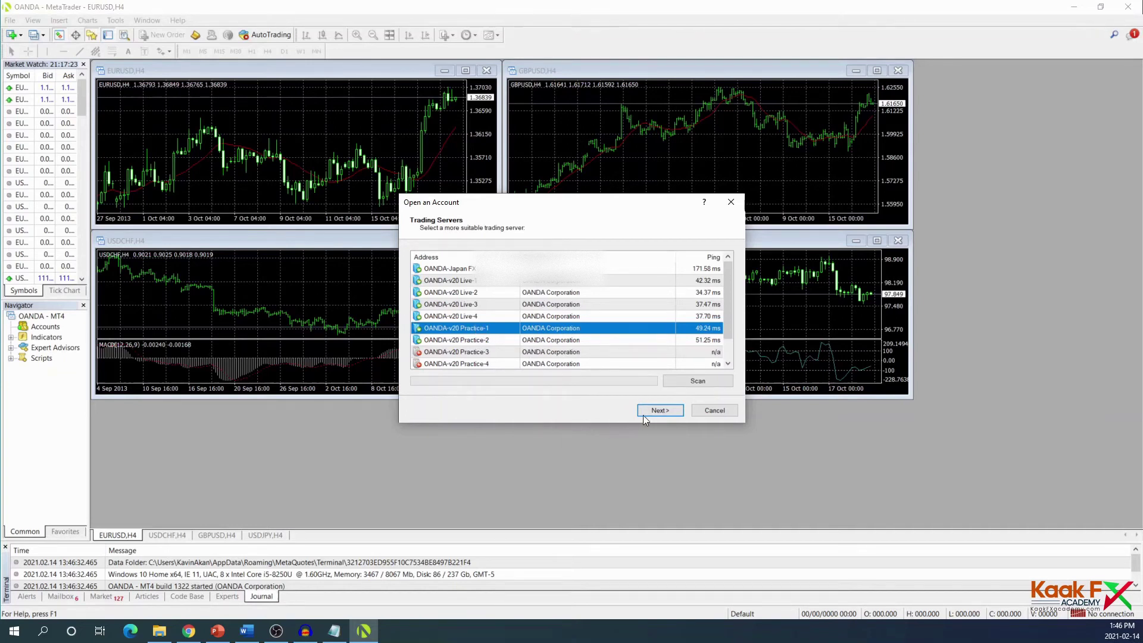
Continue the account wizard with the OANDA-v20 Practice-1 trading server.
left_click(660, 412)
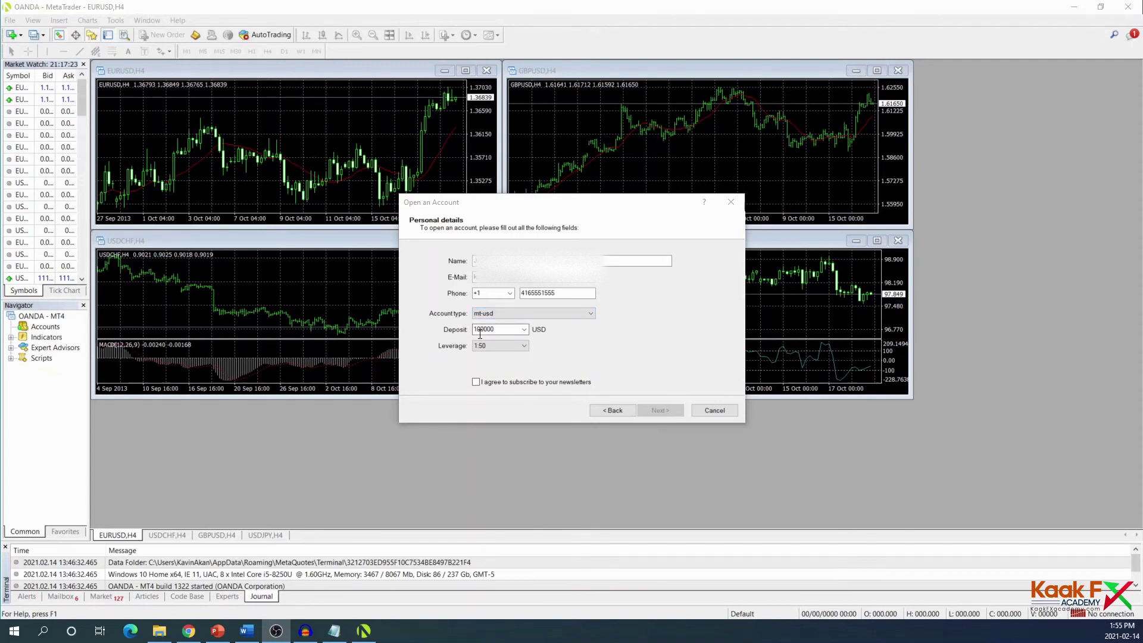
Set a 5000 deposit with 1:50 leverage, accept newsletters, and submit the details.
double_click(479, 334)
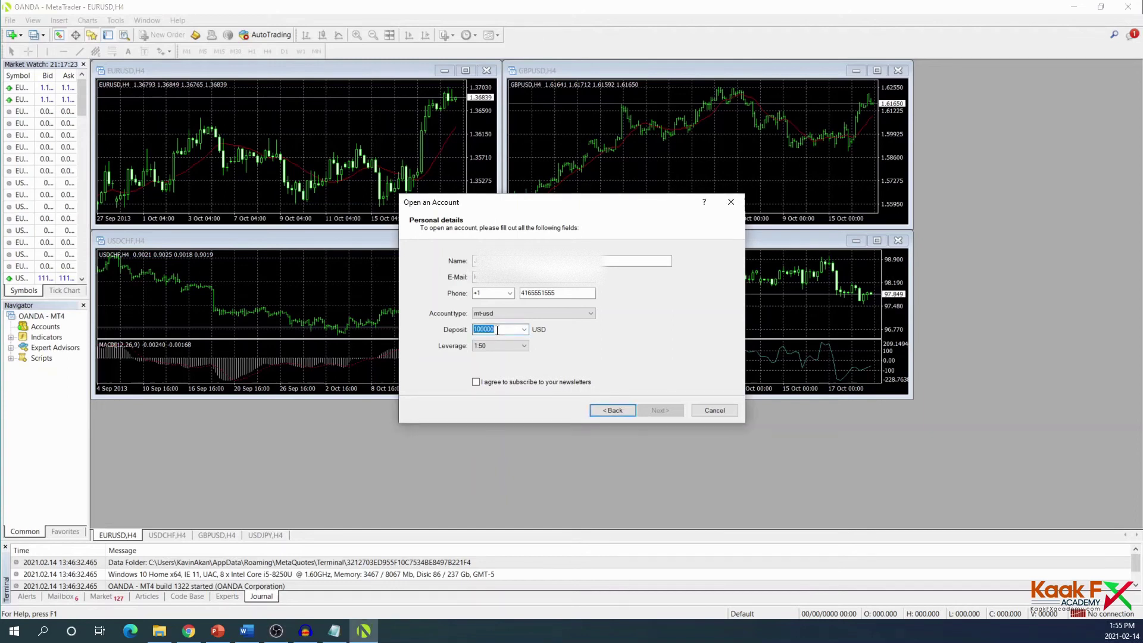
key("BackSpace")
type("500")
left_click(524, 346)
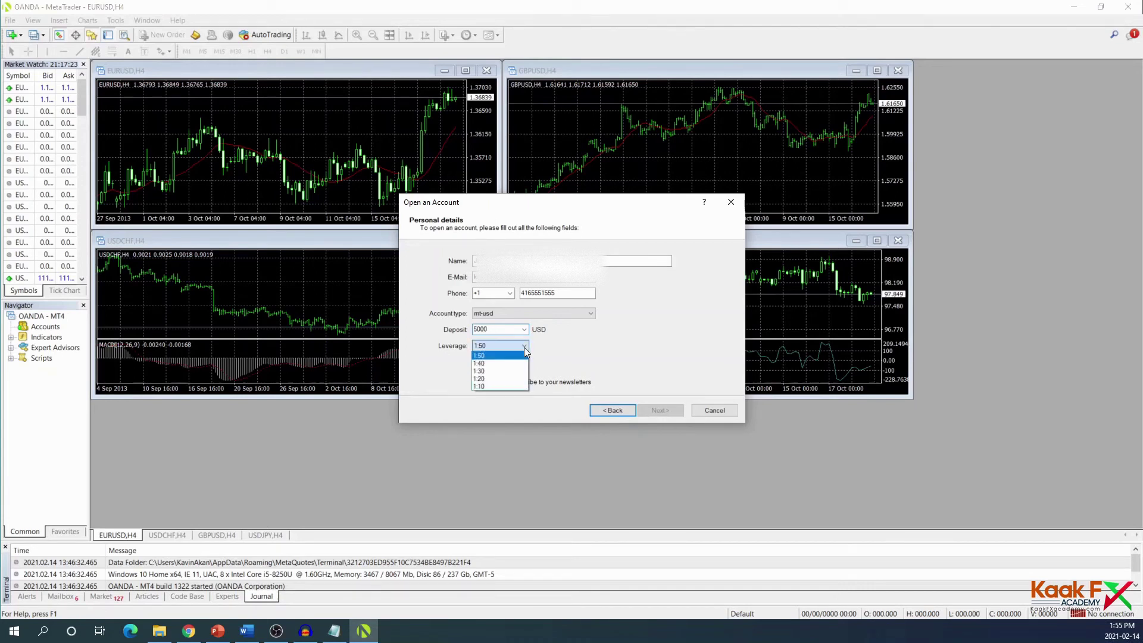
left_click(493, 356)
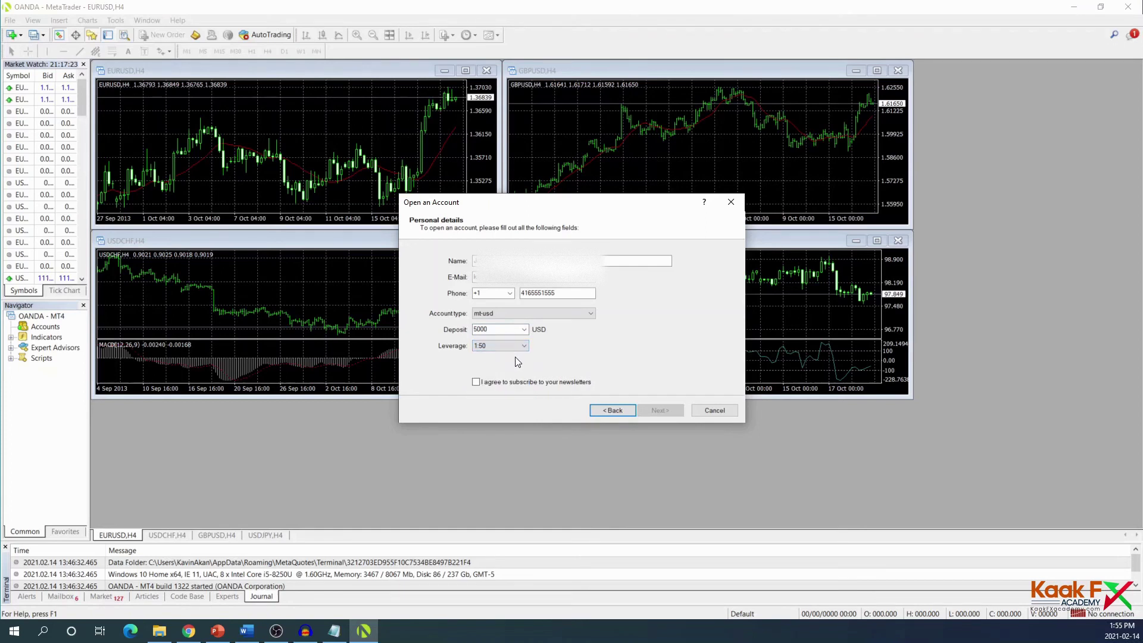
left_click(476, 382)
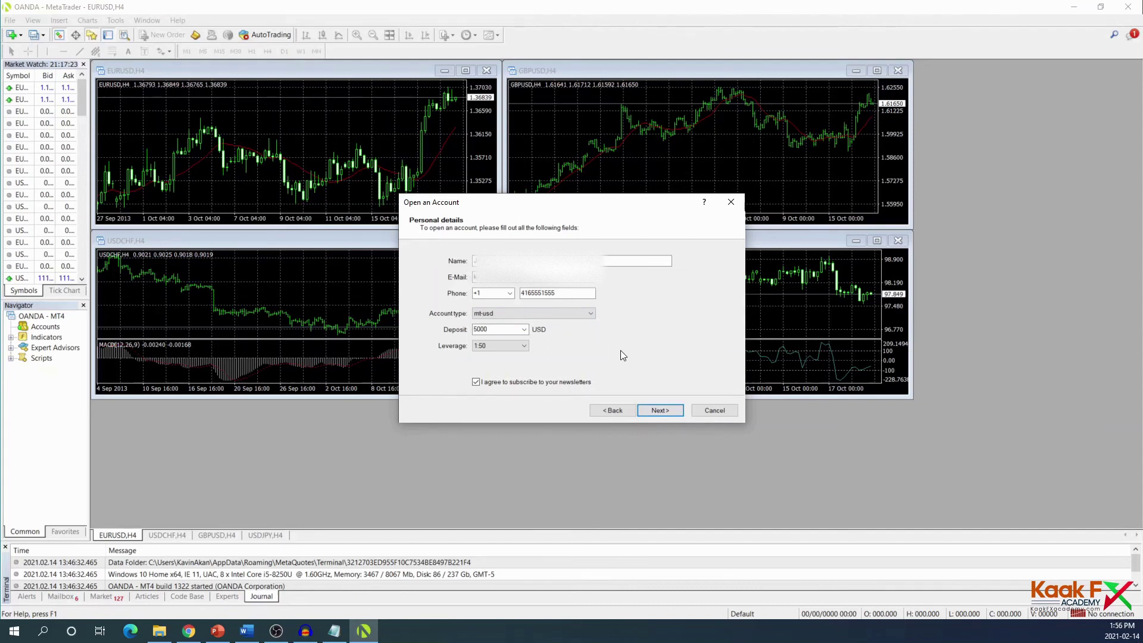
left_click(669, 414)
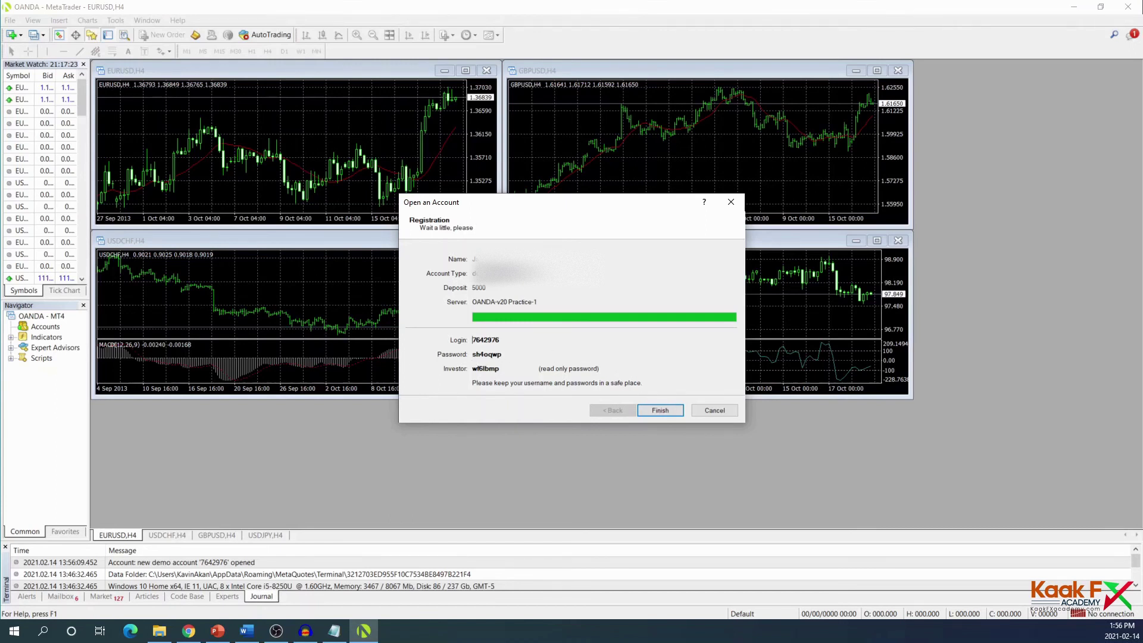
Switch away from MetaTrader once the demo login and passwords are issued.
key("alt+Tab")
key("alt+Tab")
key("alt+Tab")
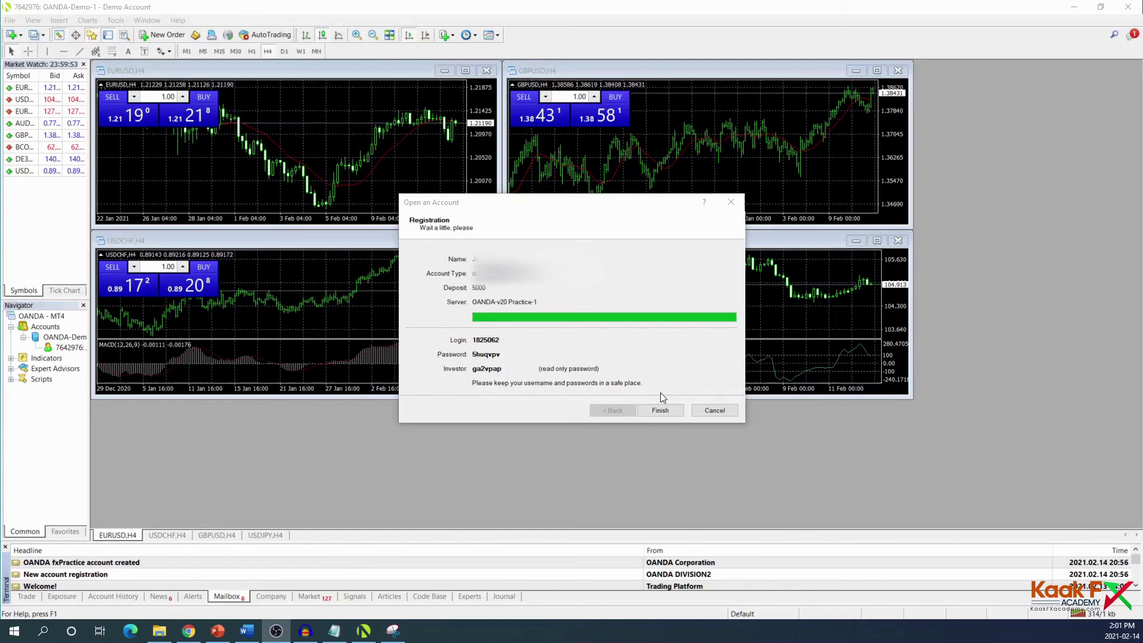
Close the account wizard and check the new demo account under Navigator > Accounts.
left_click(659, 410)
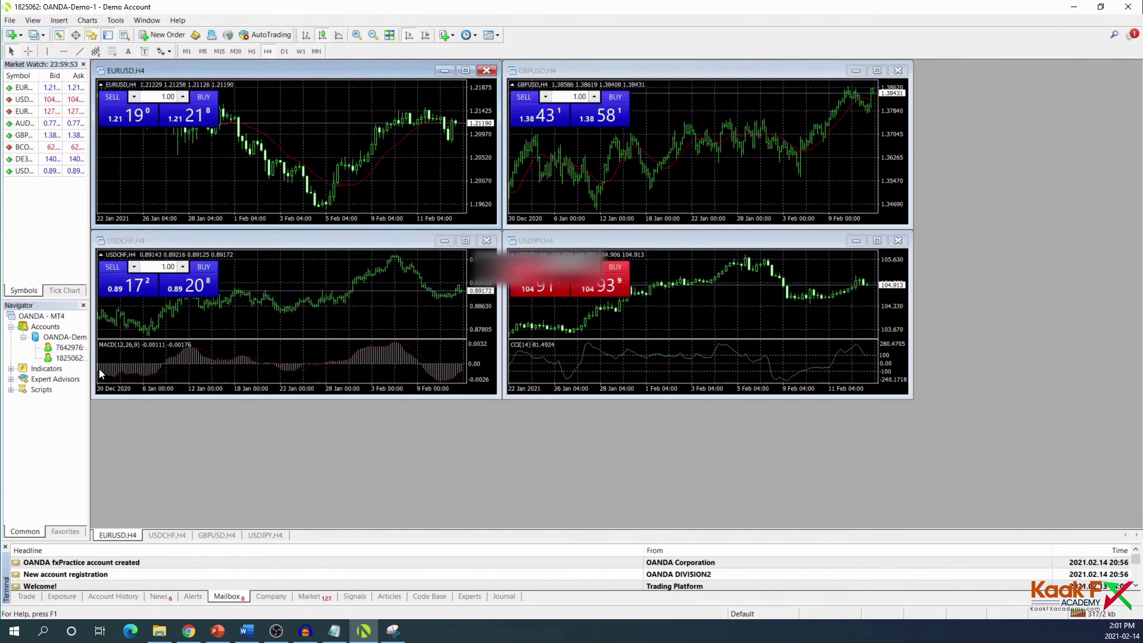
mouse_move(62, 358)
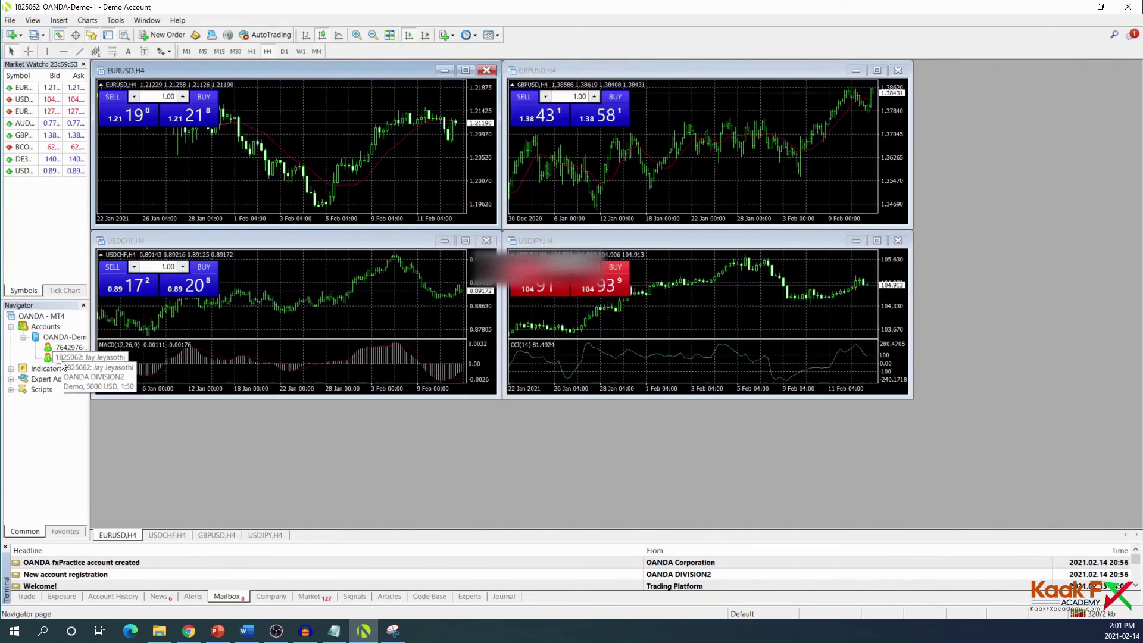